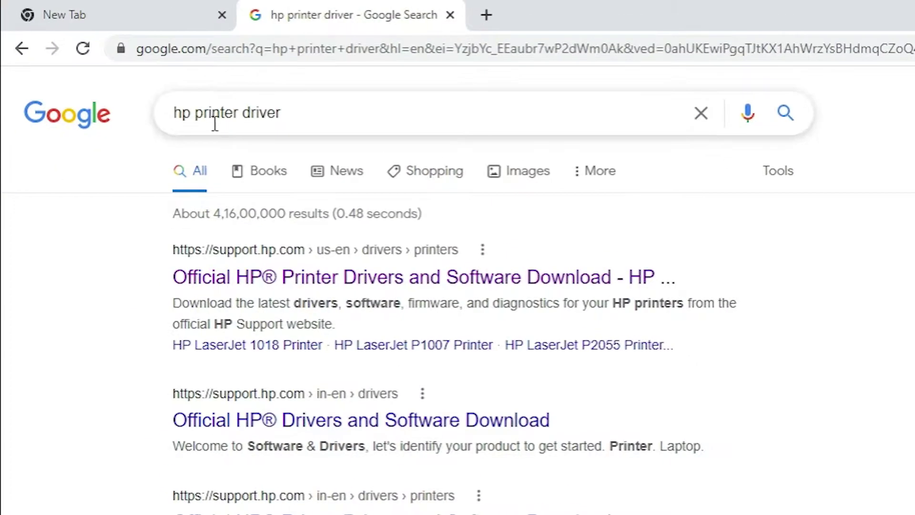
Step: Rerun the 'hp printer driver' search and open 'Official HP Printer Drivers and Software Download' in a new tab
left_click(305, 122)
key("Return")
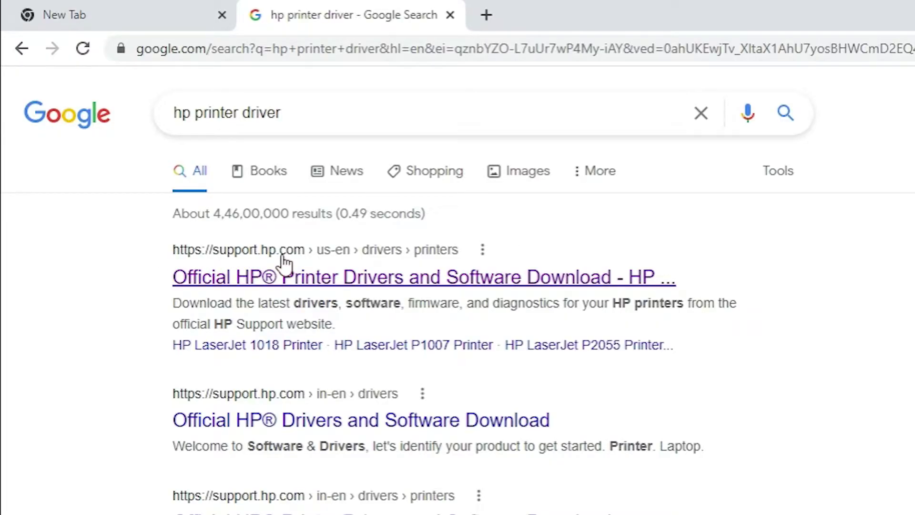
right_click(309, 282)
left_click(382, 289)
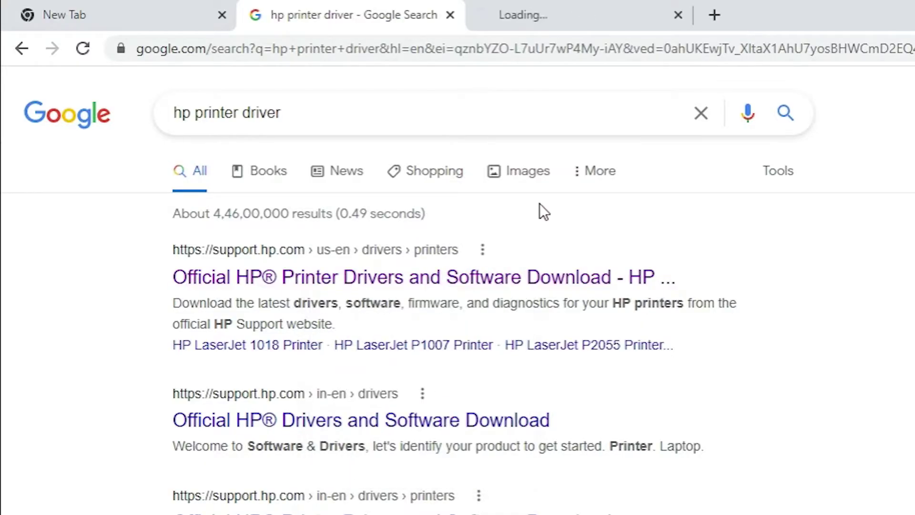
Step: On the HP Support tab, enter HP LaserJet Pro P1102 as the product and submit it
left_click(571, 15)
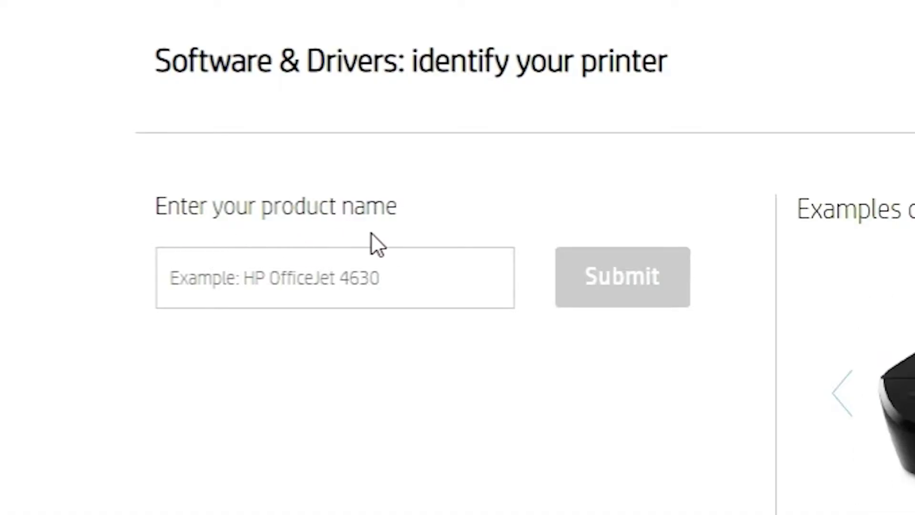
left_click(241, 284)
type("HP LaserJet Pro P1102")
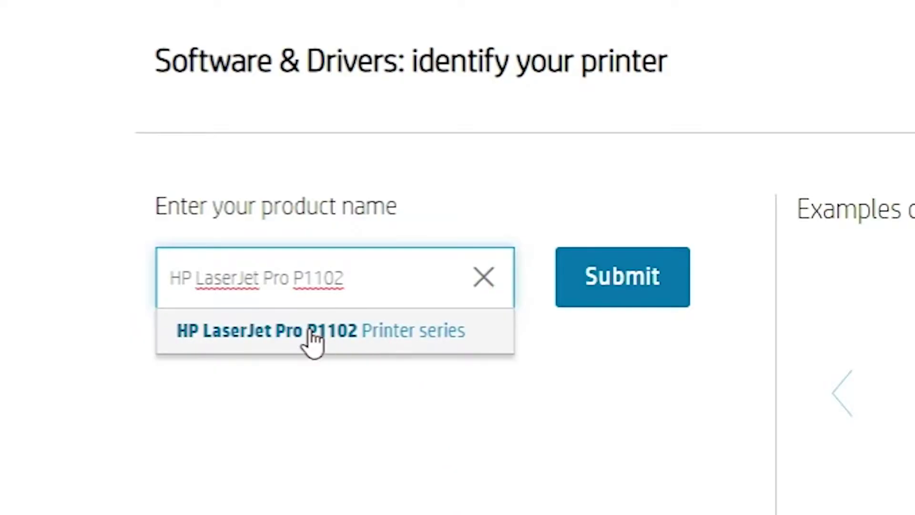
left_click(674, 298)
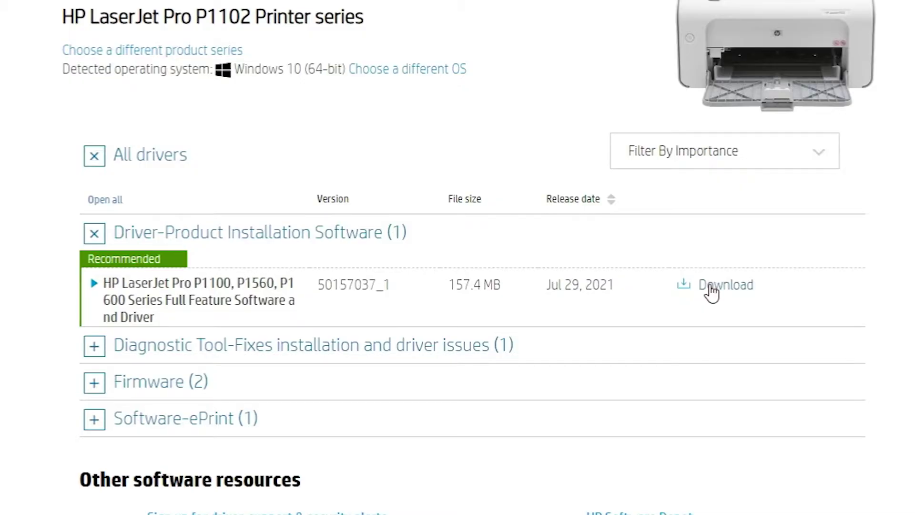
Step: Download the recommended 157.4 MB Full Feature Software and Driver package for the P1102
left_click(710, 286)
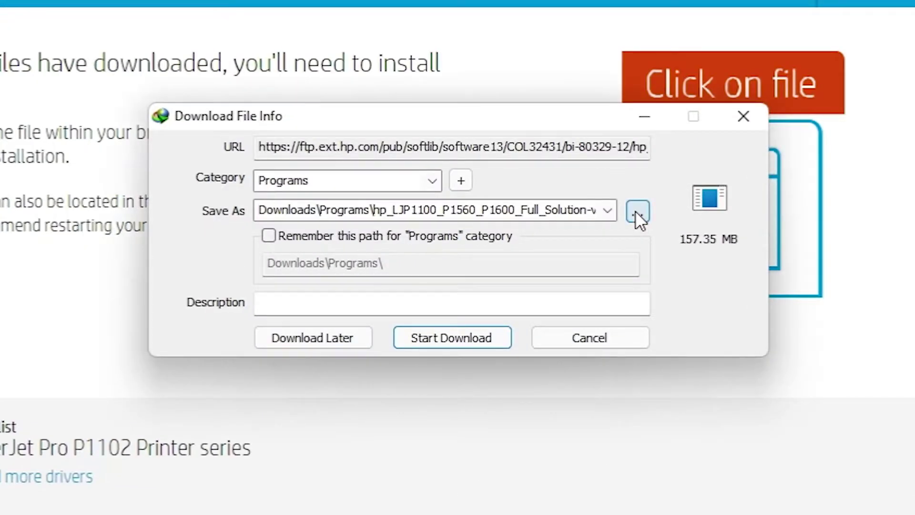
Step: Save the 157 MB hp_LJP1100_P1560_P1600_Full_Solution installer to the Desktop and complete the download
left_click(636, 210)
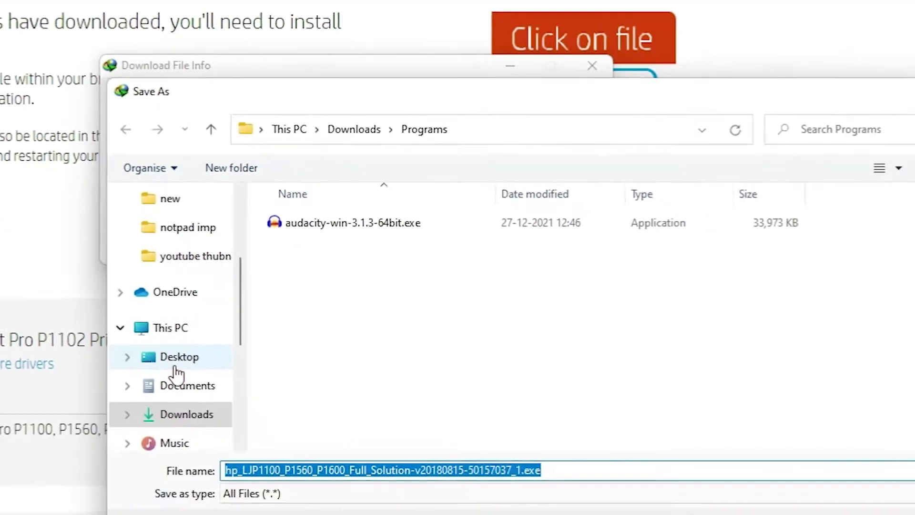
left_click(240, 469)
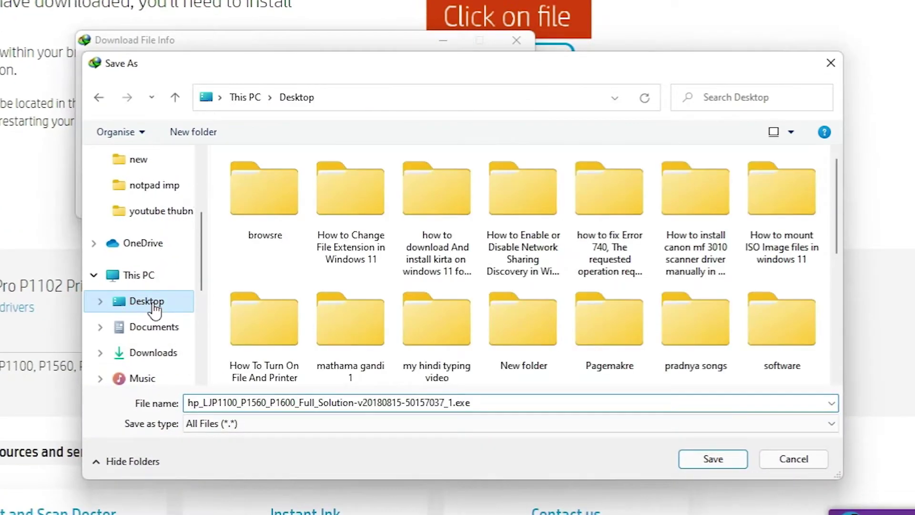
left_click(715, 457)
left_click(300, 204)
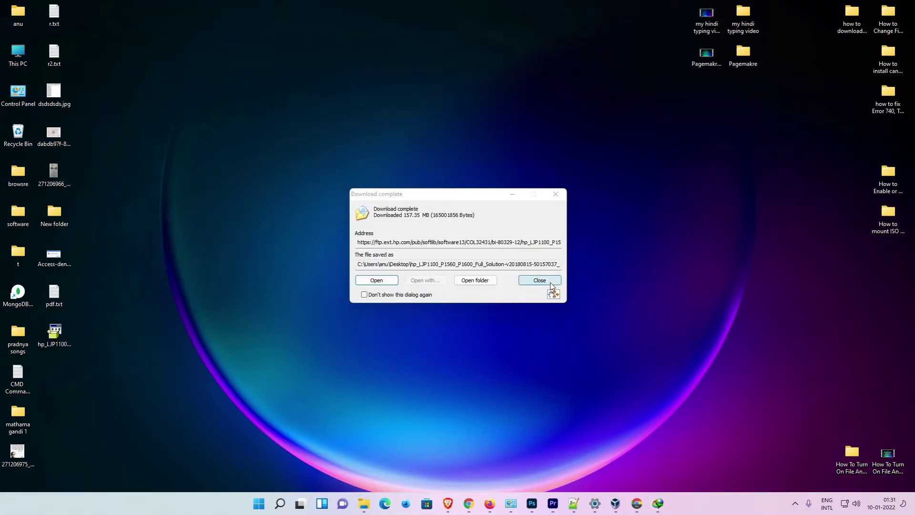
left_click(550, 282)
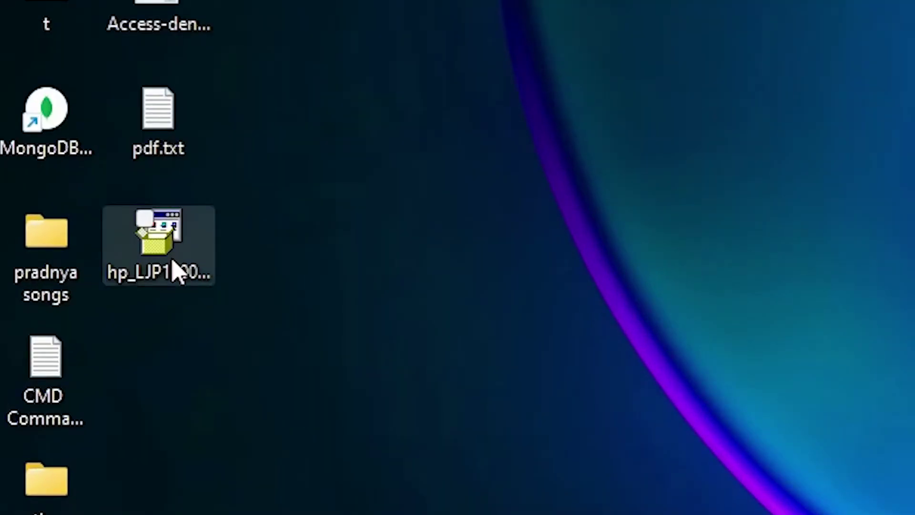
Step: Extract the downloaded HP installer with WinRAR into its own folder on the Desktop
left_click(57, 343)
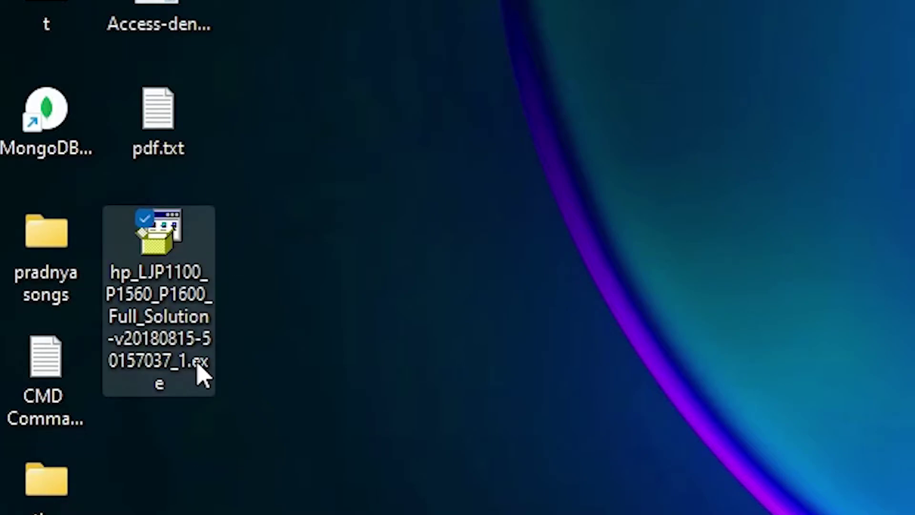
mouse_move(200, 377)
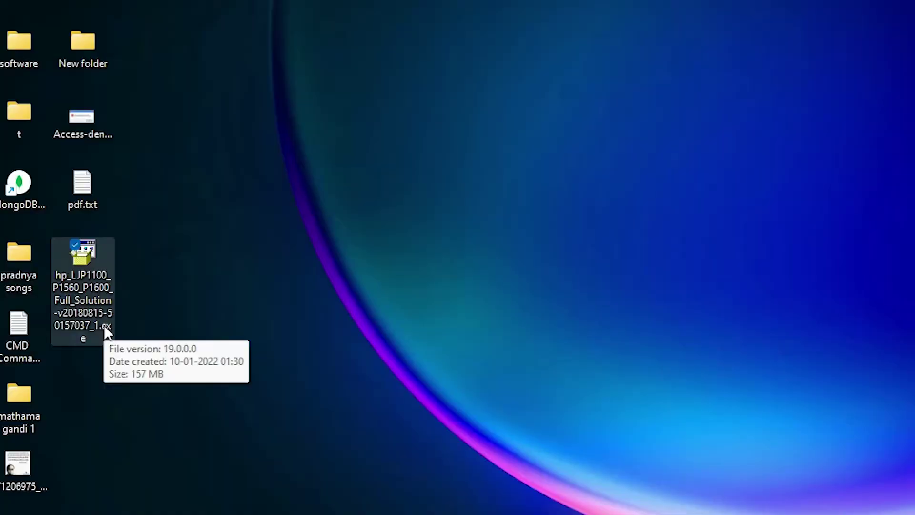
right_click(90, 282)
left_click(209, 266)
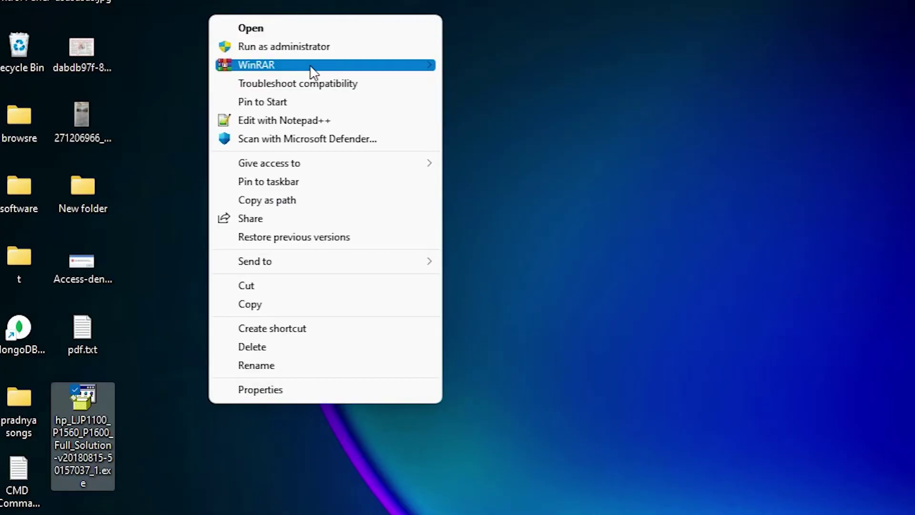
mouse_move(311, 74)
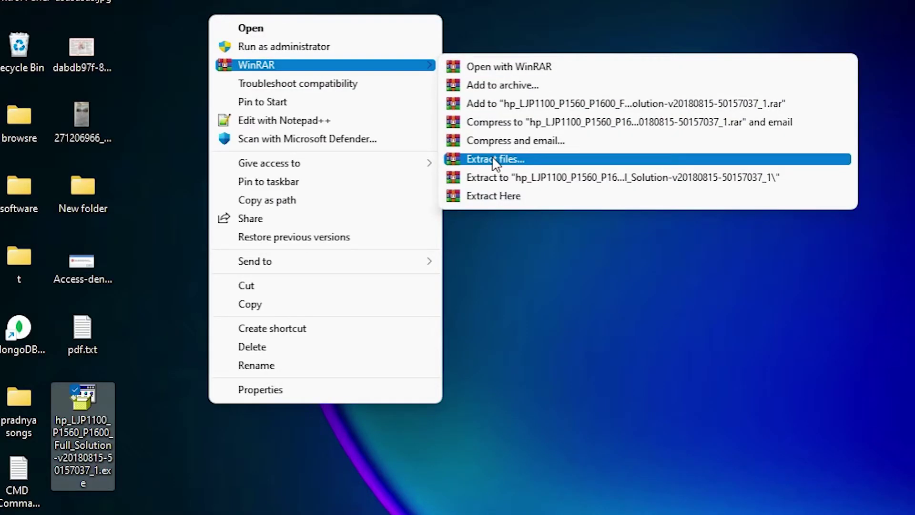
left_click(515, 161)
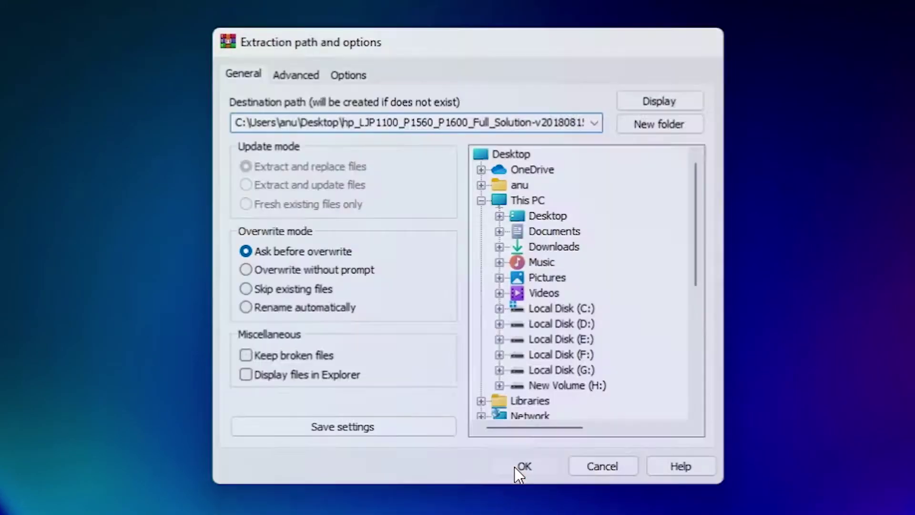
left_click(514, 467)
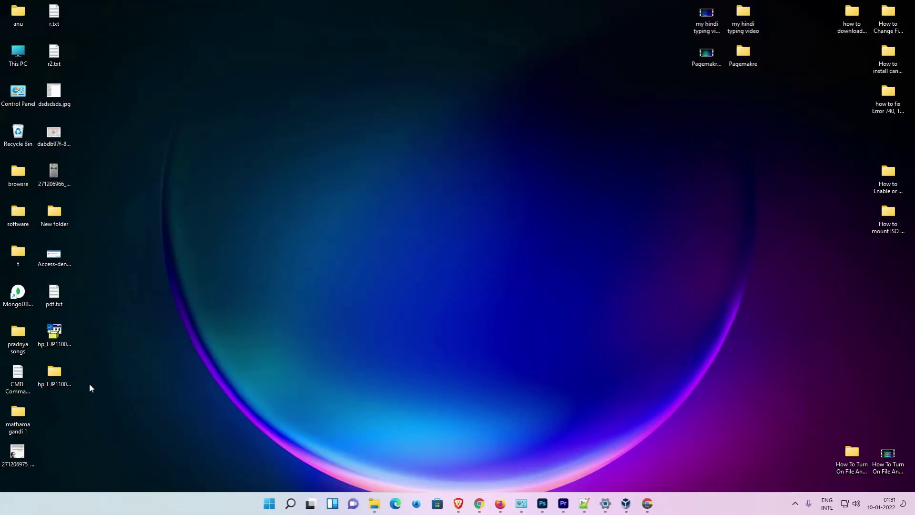
Step: Check the extracted folder's contents, including HpSetup.exe and the driver files, then close it
double_click(54, 381)
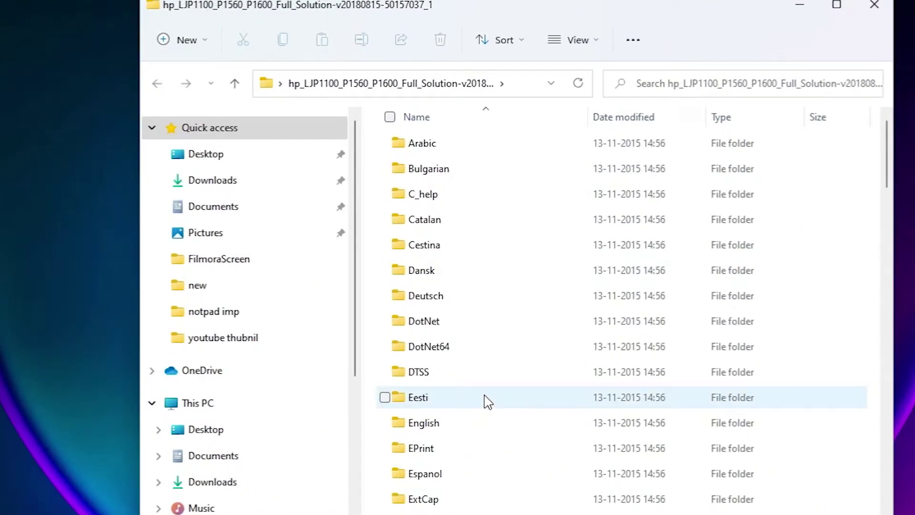
scroll(474, 338, "down", 10)
scroll(488, 402, "down", 10)
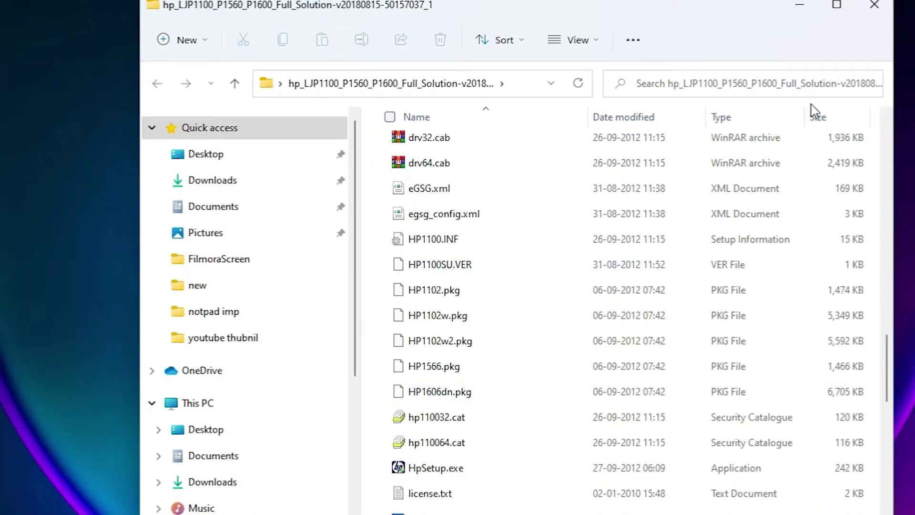
left_click(874, 5)
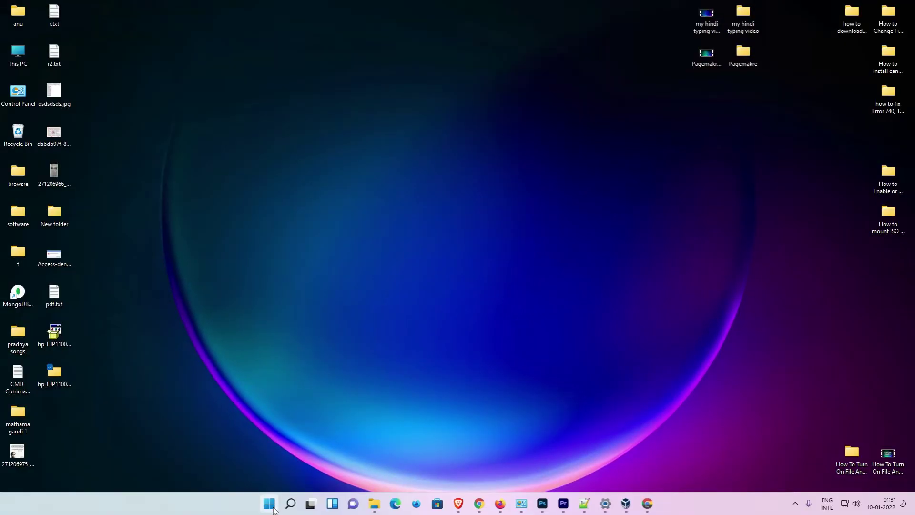
Step: Open Control Panel from Start search, go to Devices and Printers and start Add a printer
left_click(269, 503)
type("control Panel")
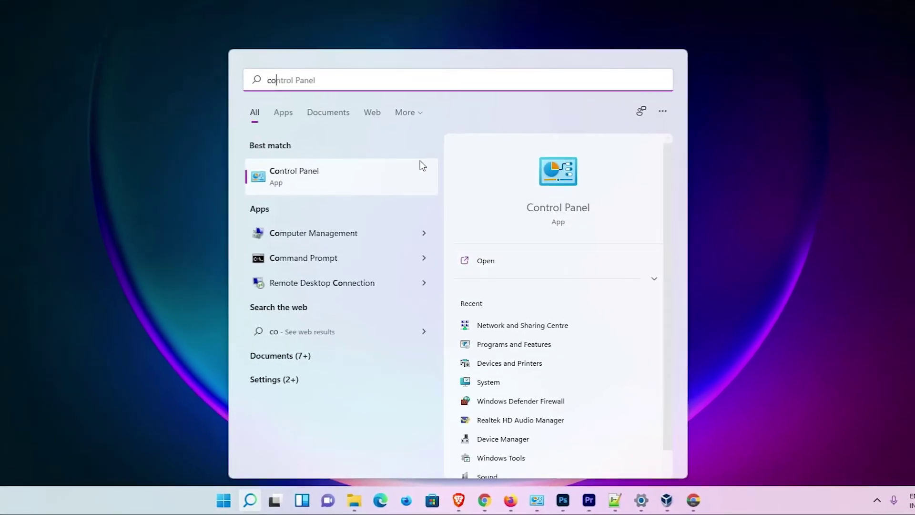
left_click(383, 206)
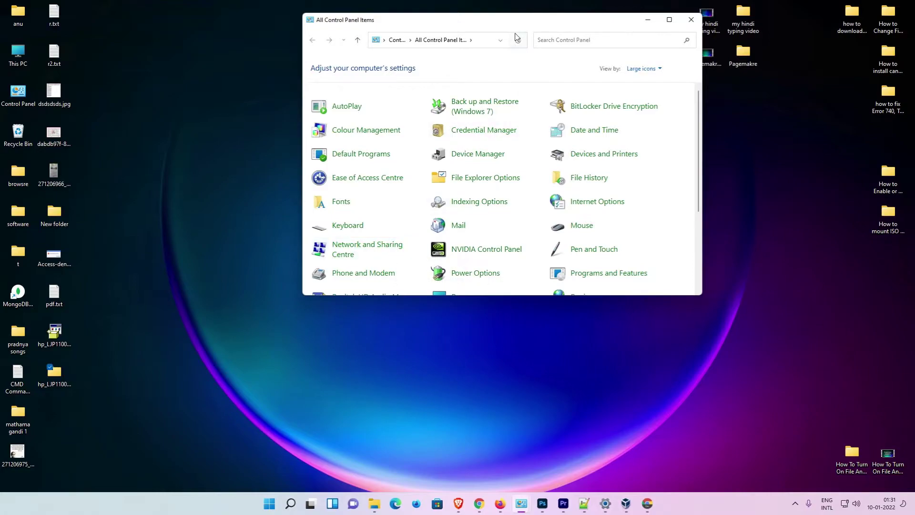
left_click_drag(515, 21, 474, 105)
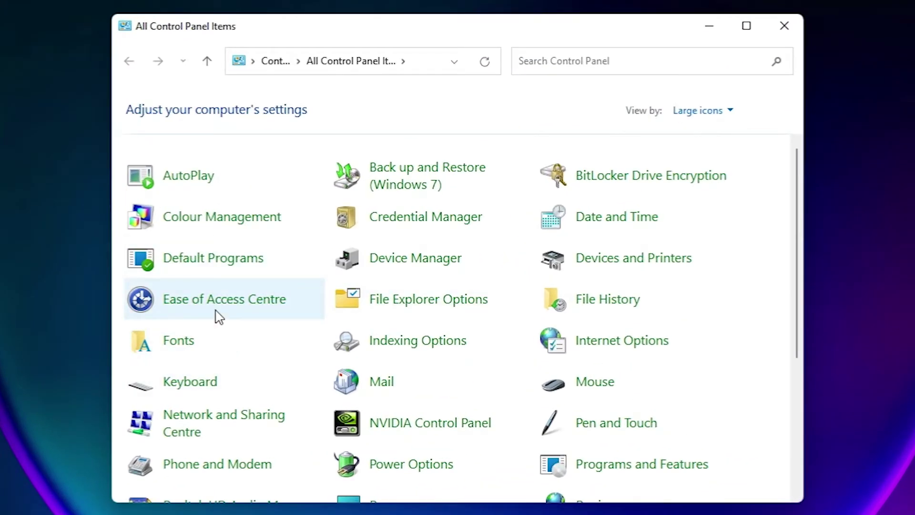
left_click(647, 265)
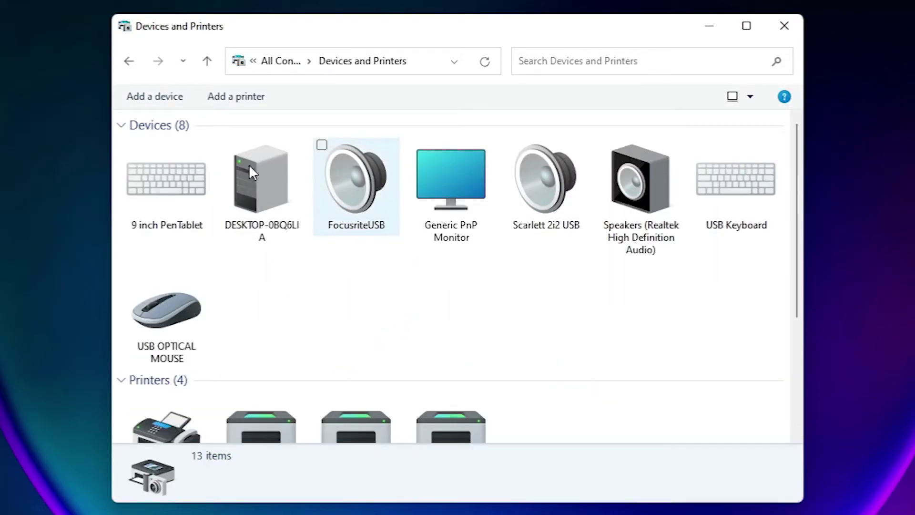
left_click(241, 100)
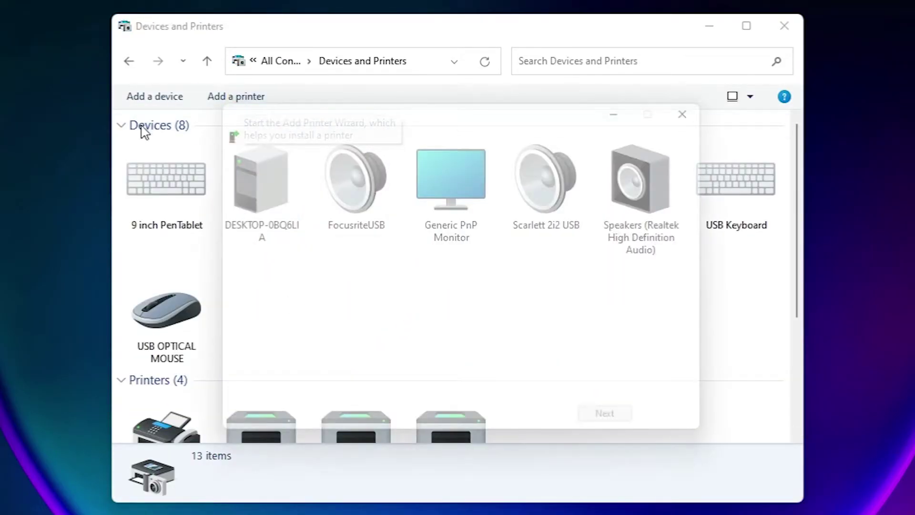
left_click(709, 27)
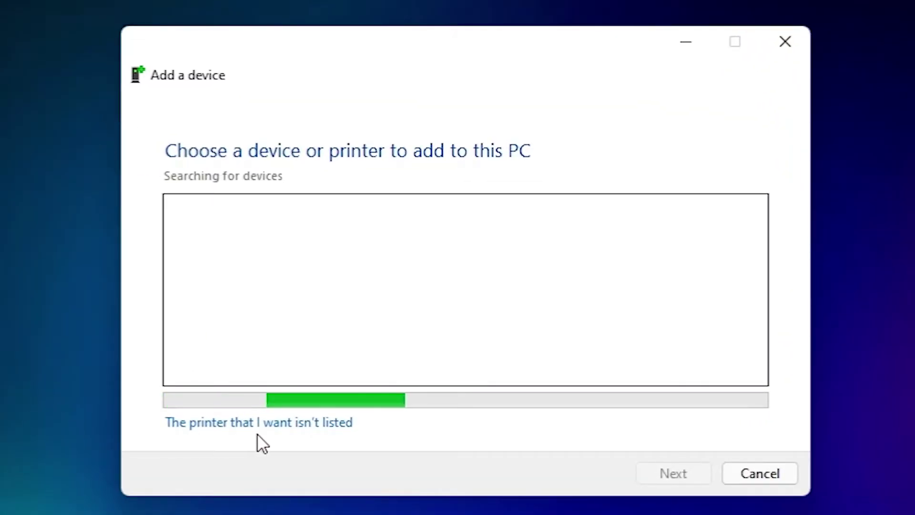
Step: Add a local printer with manual settings on the existing USB001 virtual USB port
left_click(319, 423)
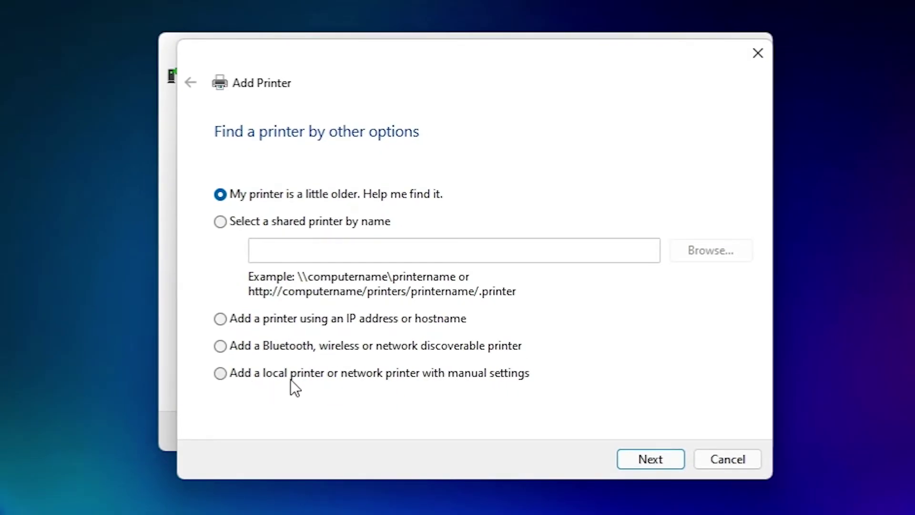
left_click(461, 375)
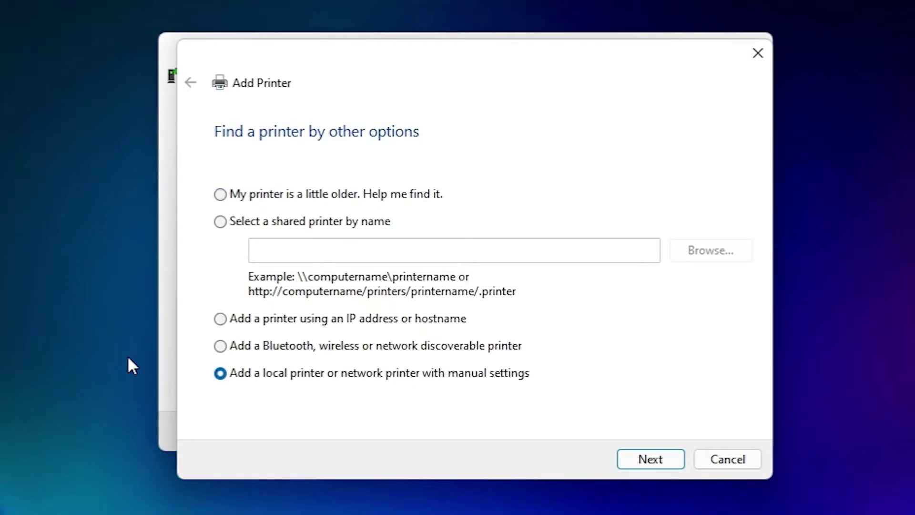
left_click(660, 452)
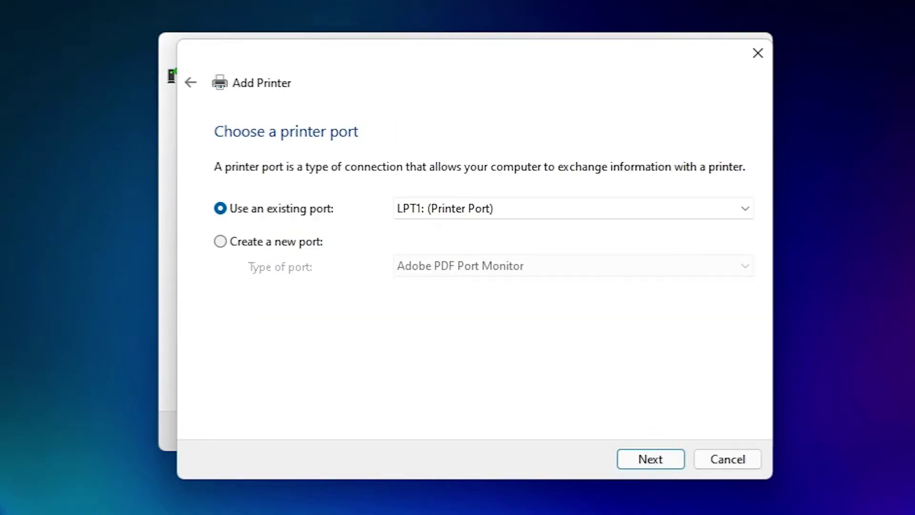
left_click(462, 211)
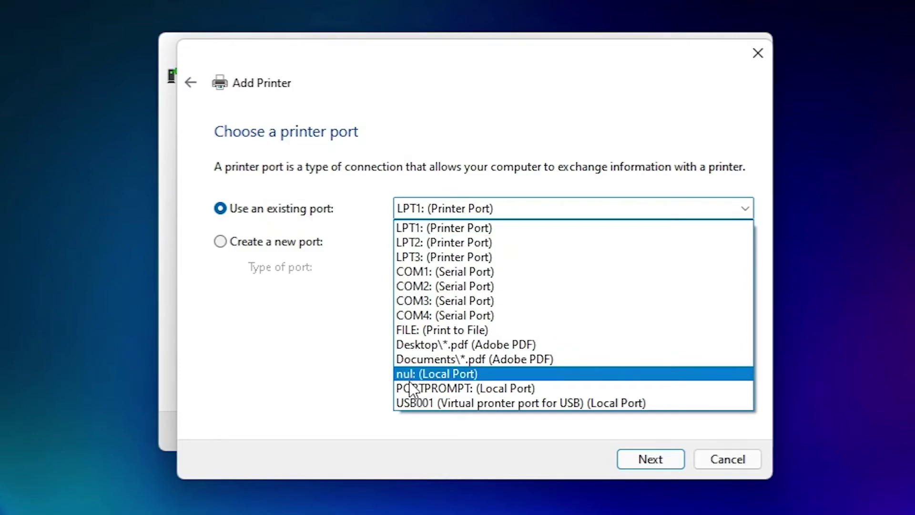
left_click(427, 404)
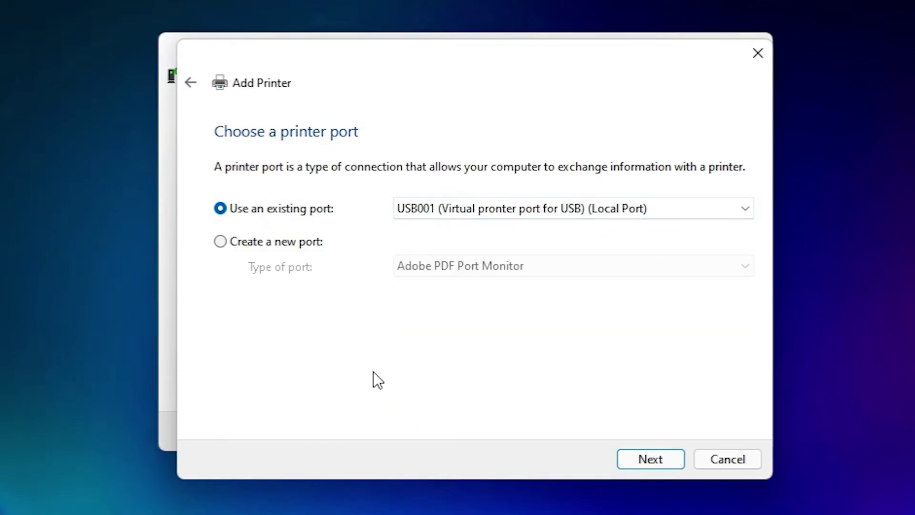
left_click(644, 460)
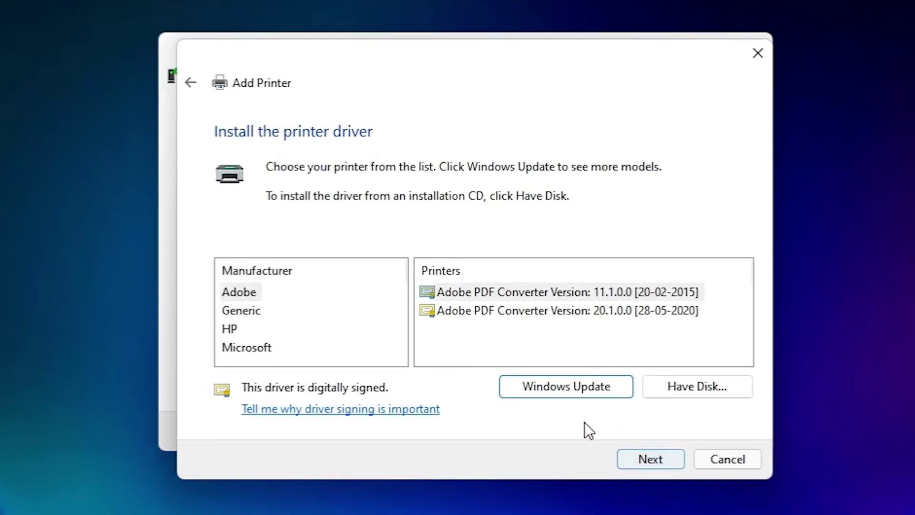
Step: Using Have Disk, browse to the hp_LJP1100_P1560_P1600_Full_Solution-v2 folder on the Desktop
left_click(721, 386)
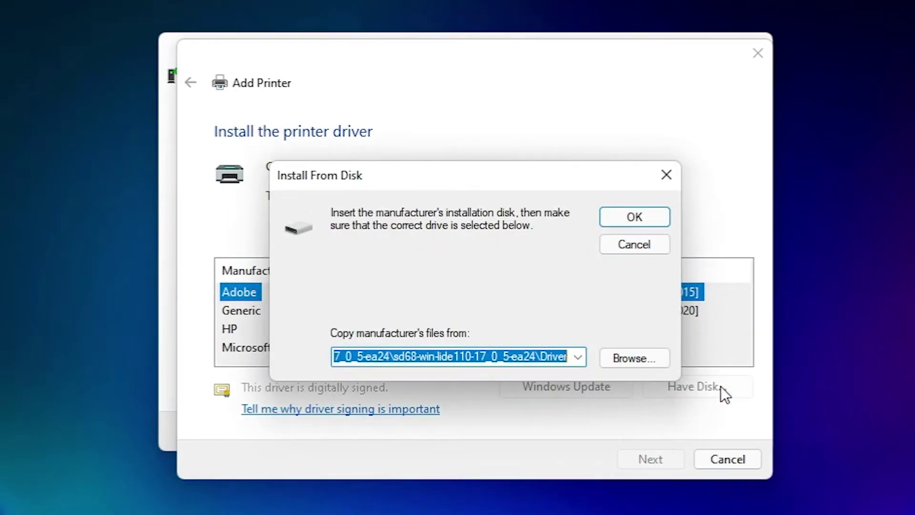
left_click(636, 358)
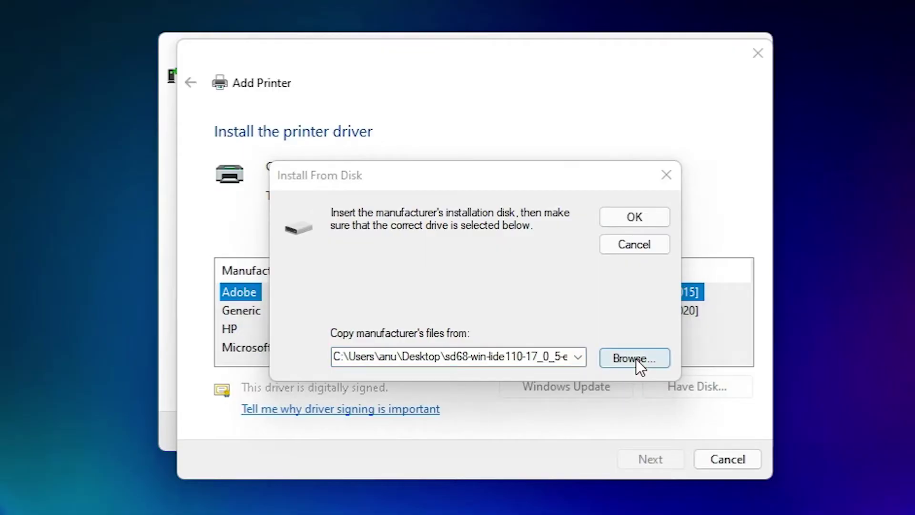
left_click(271, 235)
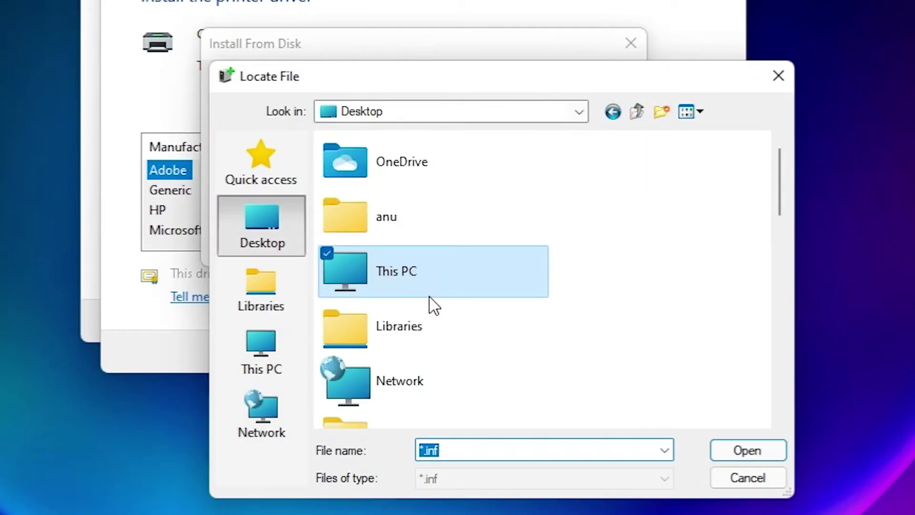
left_click(398, 326)
key("h")
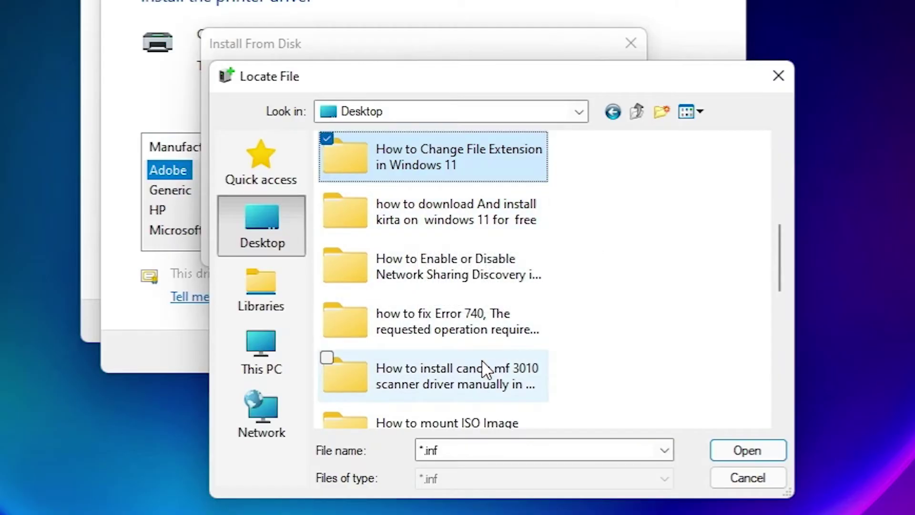
scroll(486, 364, "down", 2)
double_click(445, 398)
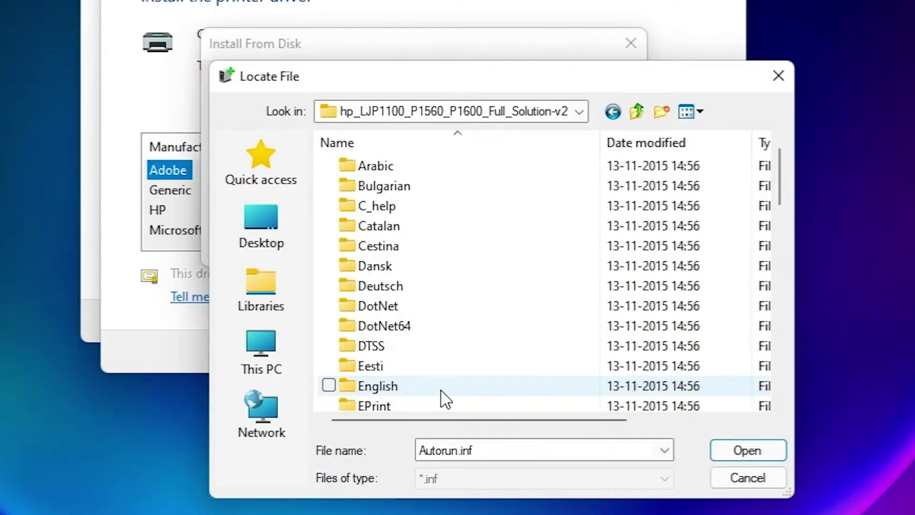
scroll(377, 291, "down", 5)
scroll(375, 300, "down", 7)
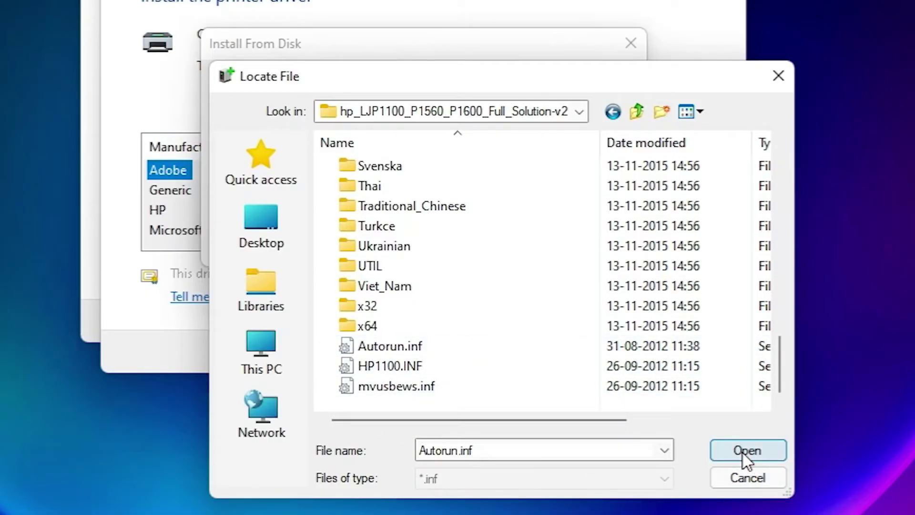
Step: Load Autorun.inf from that folder as the driver source so HP LaserJet Professional models appear
left_click(352, 346)
left_click(377, 367)
left_click(383, 387)
left_click(397, 347)
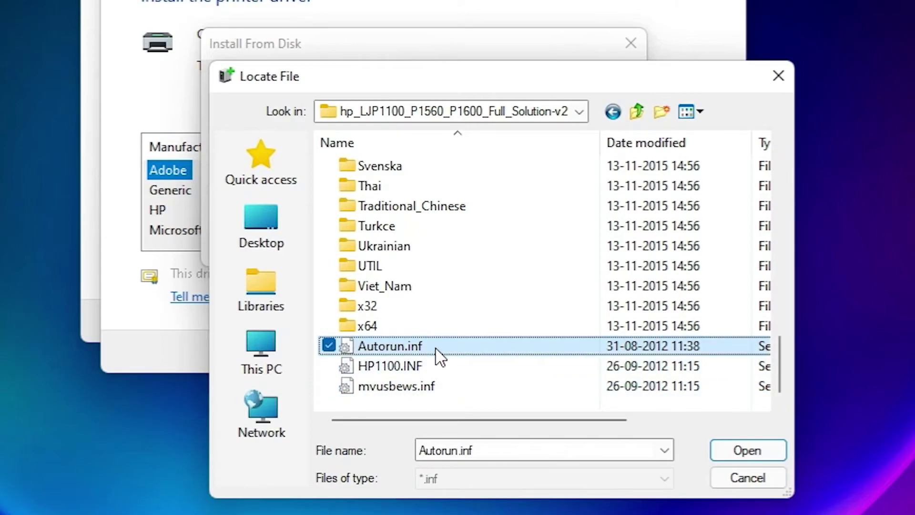
left_click(740, 451)
left_click(595, 87)
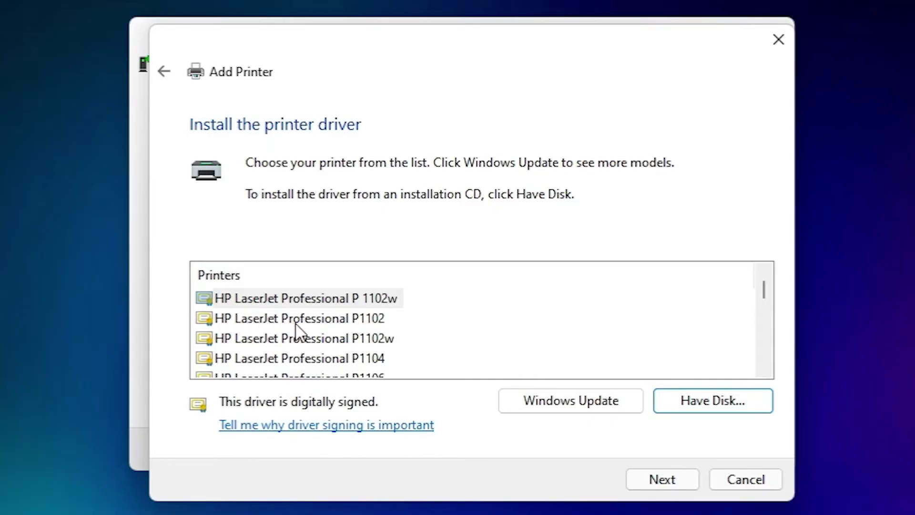
Step: Install HP LaserJet Professional P1102 under its default printer name and finish the wizard
left_click(376, 322)
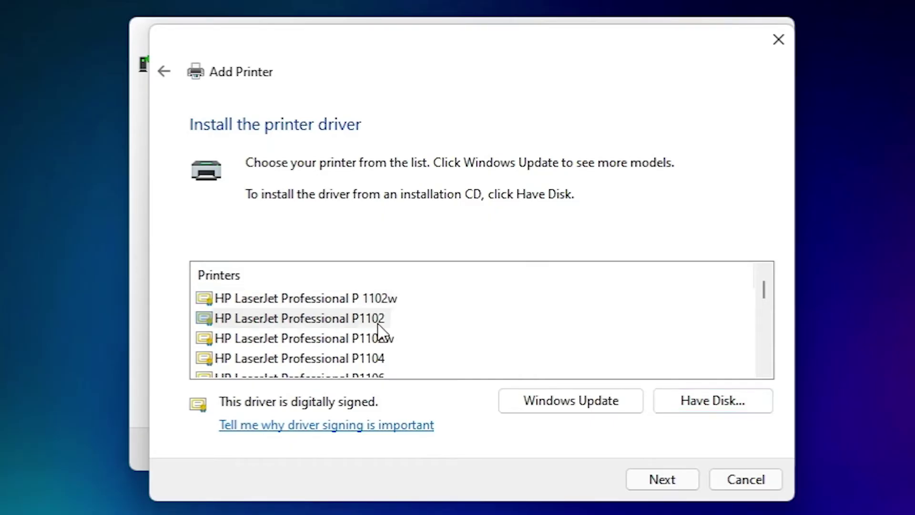
left_click(692, 483)
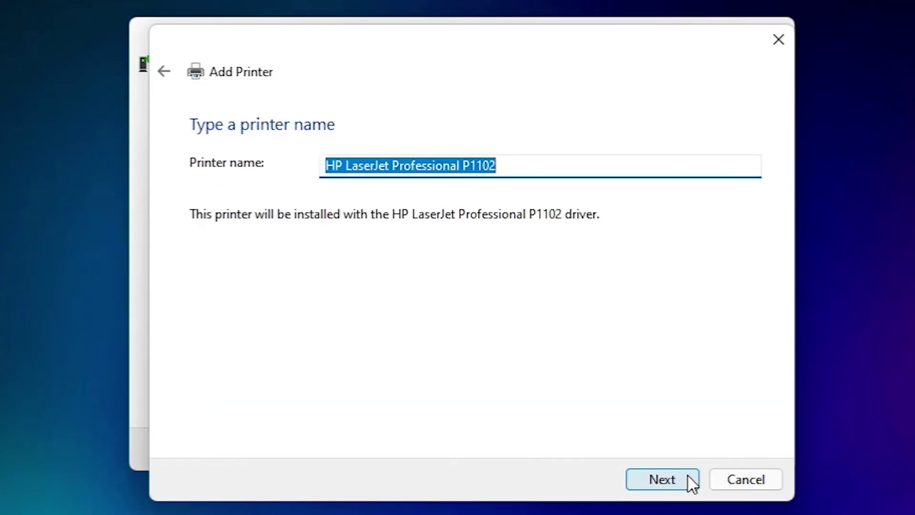
left_click(692, 483)
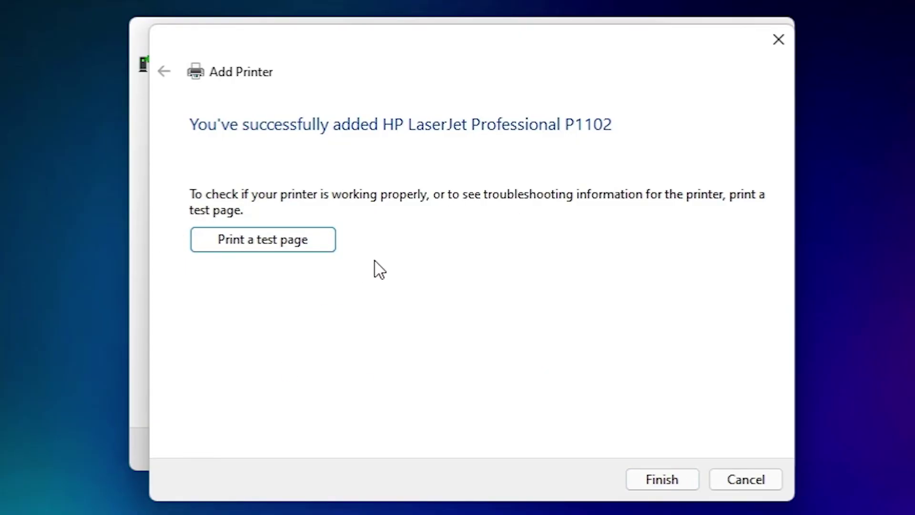
left_click(662, 479)
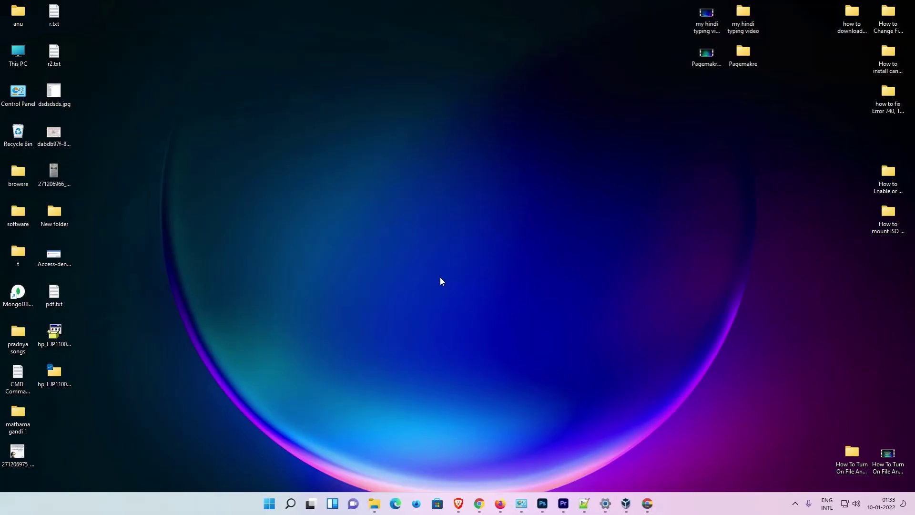
Step: Reopen Devices and Printers from Control Panel and scroll to Printers to confirm the P1102
left_click(270, 503)
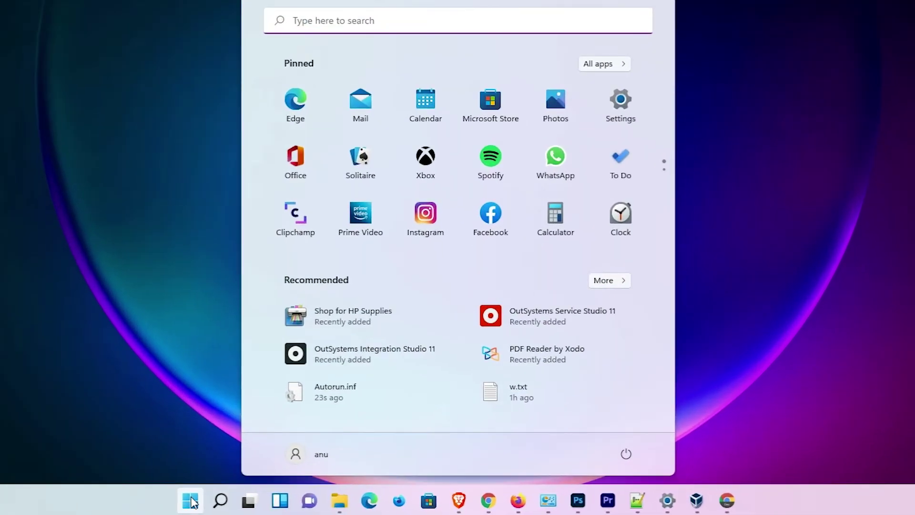
type("co")
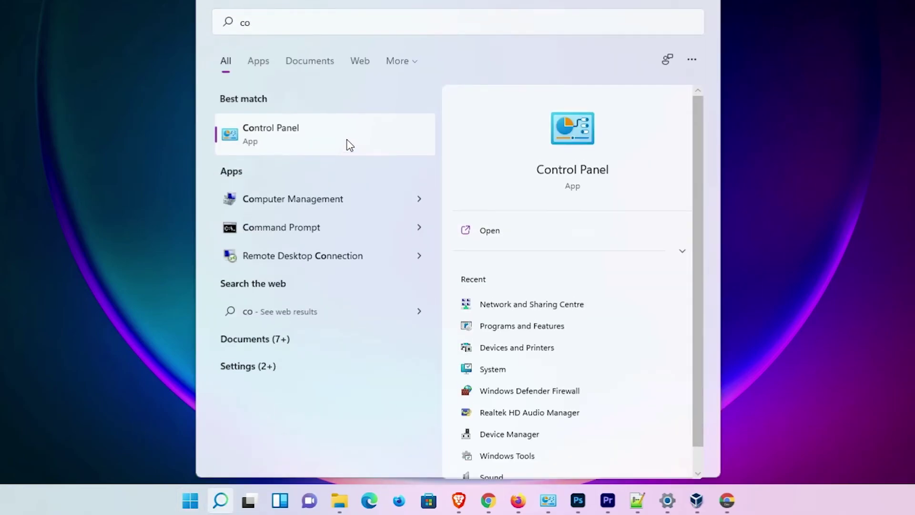
left_click(348, 144)
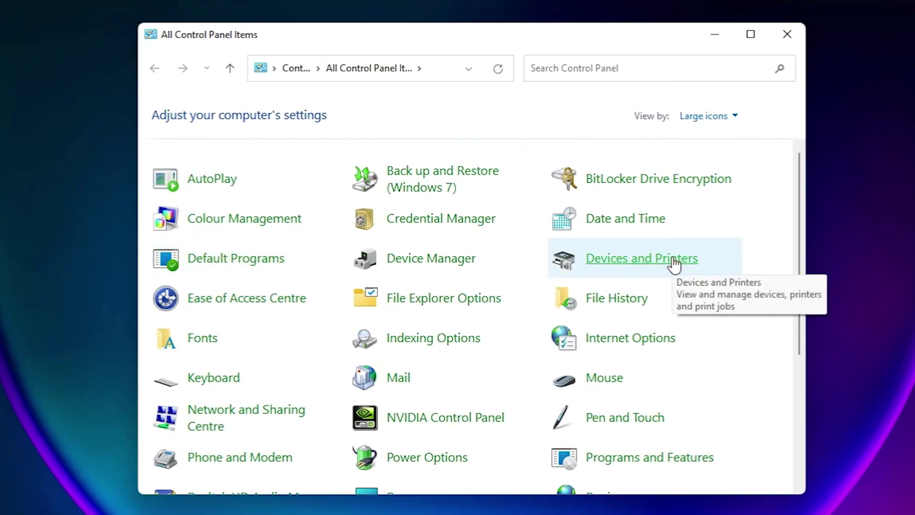
left_click(674, 261)
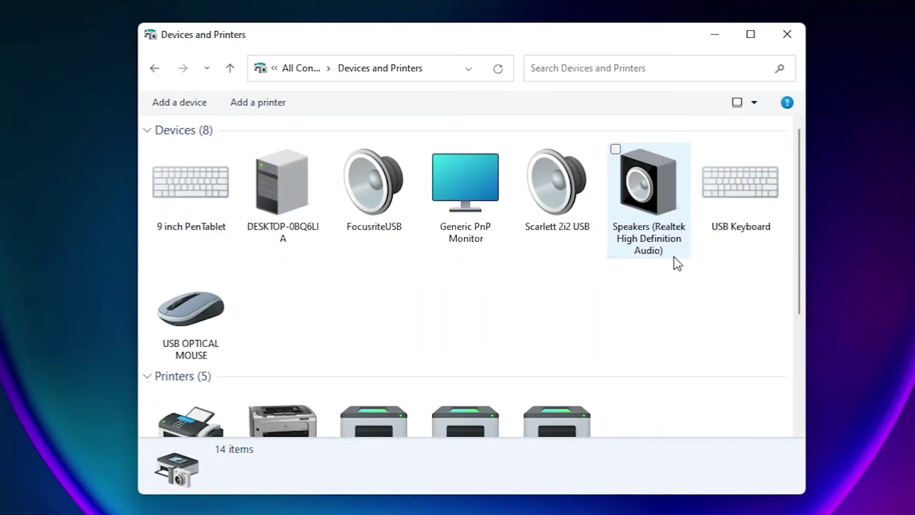
scroll(414, 332, "down", 3)
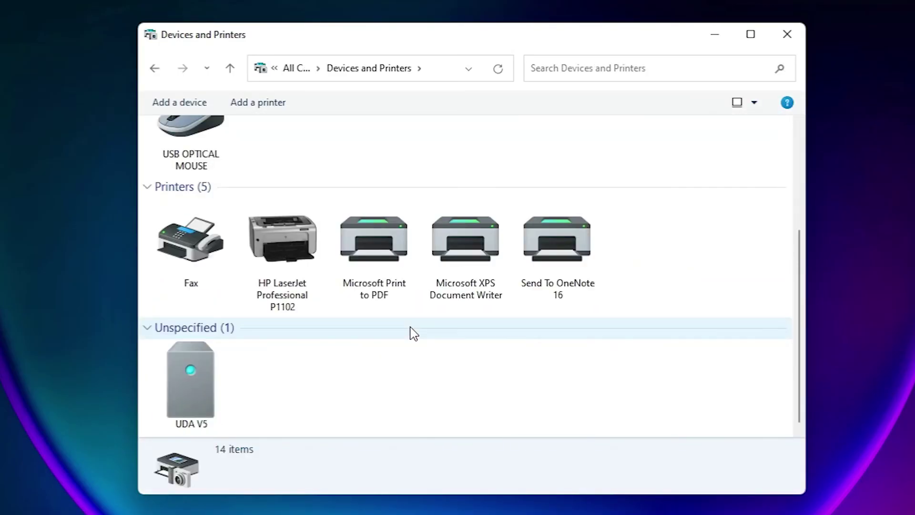